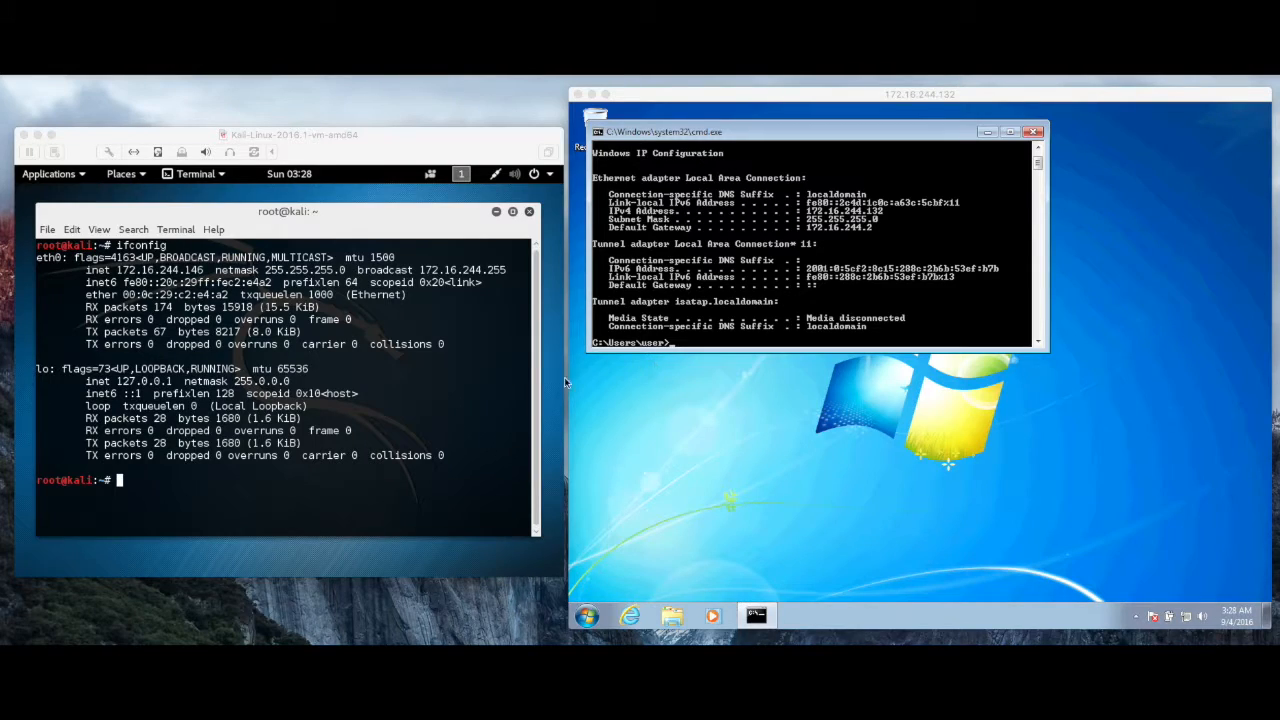
Note the Kali machine's IPv4 address while switching between the two machines.
{"action": "left_click", "coordinate": [290, 372]}
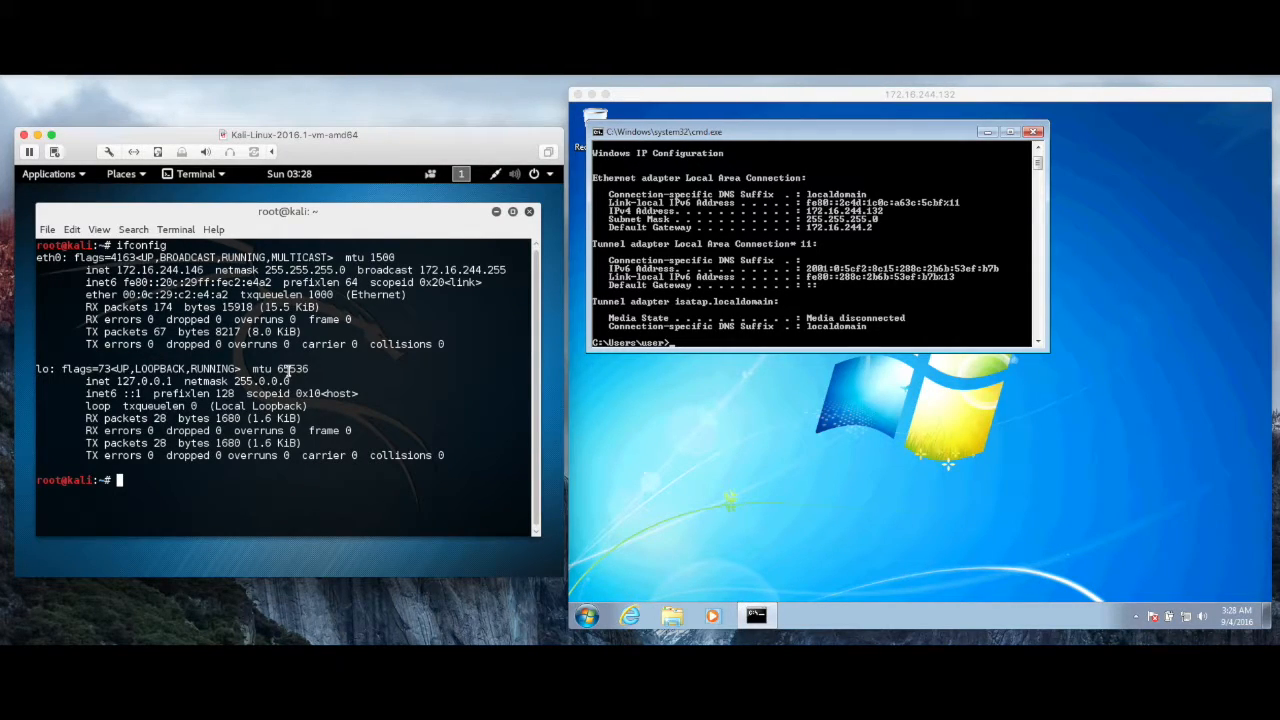
{"action": "left_click", "coordinate": [840, 343]}
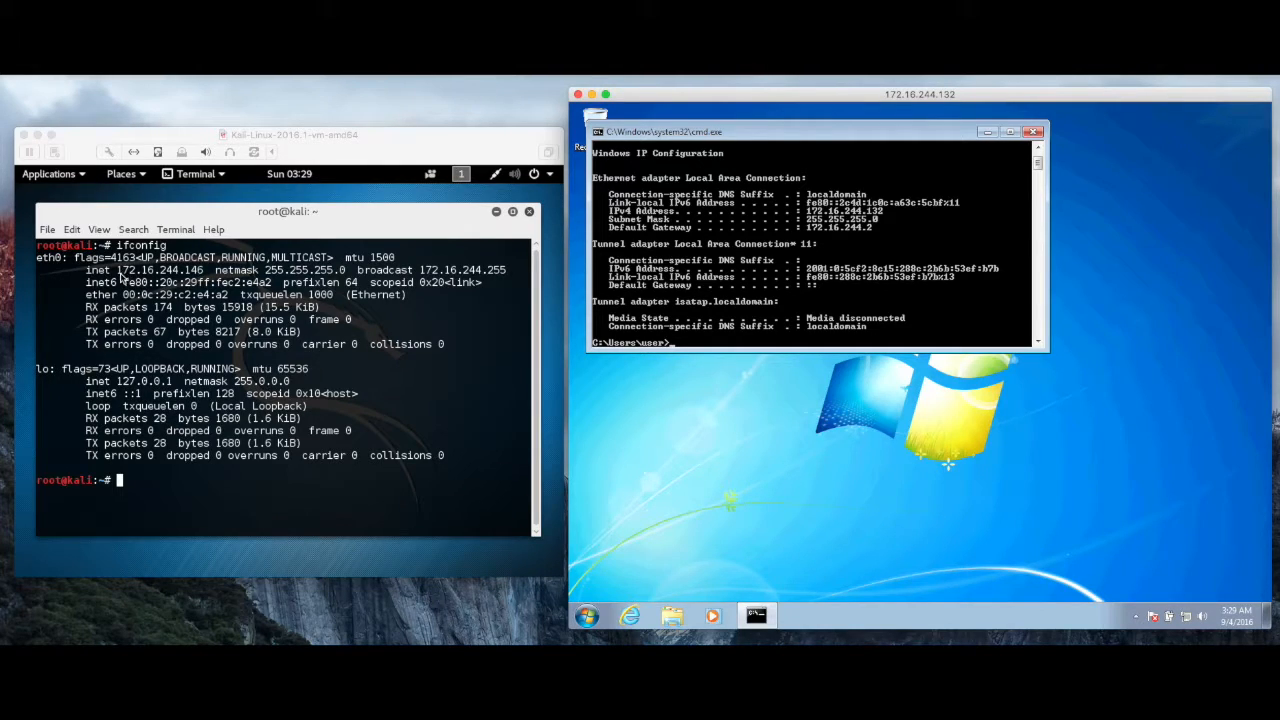
{"action": "left_click", "coordinate": [120, 276]}
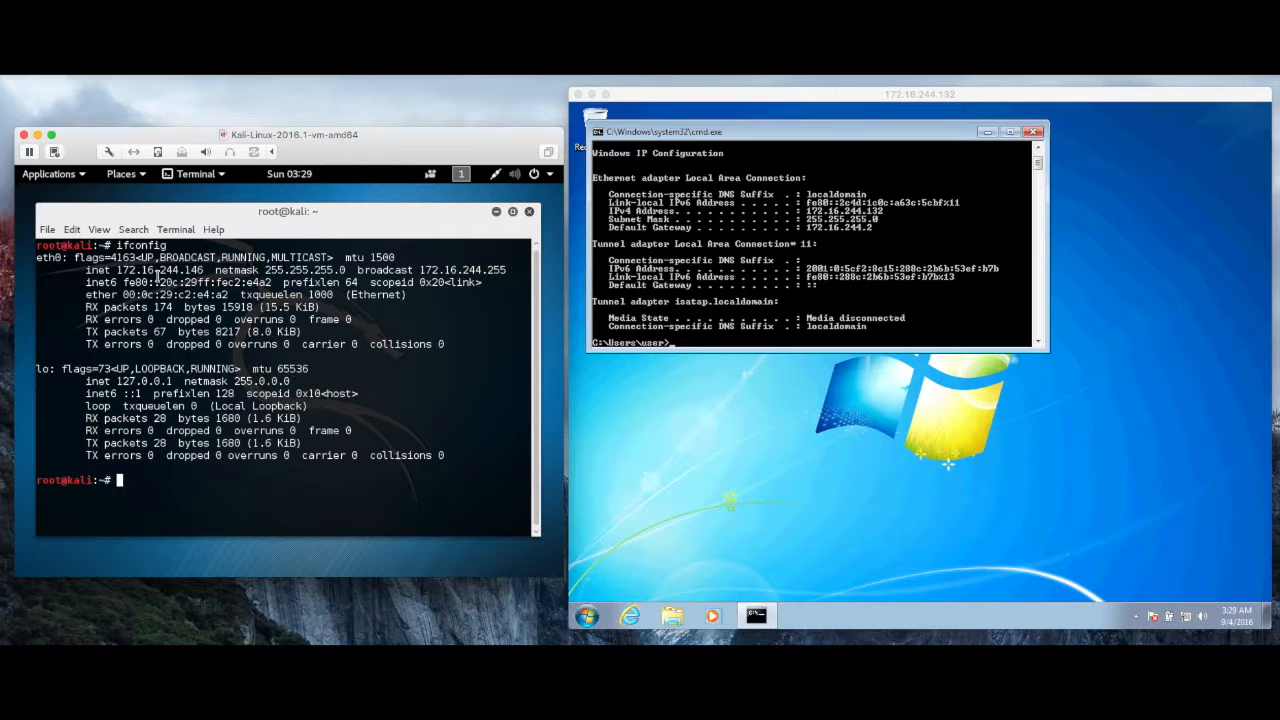
{"action": "left_click_drag", "start_coordinate": [118, 270], "coordinate": [200, 272]}
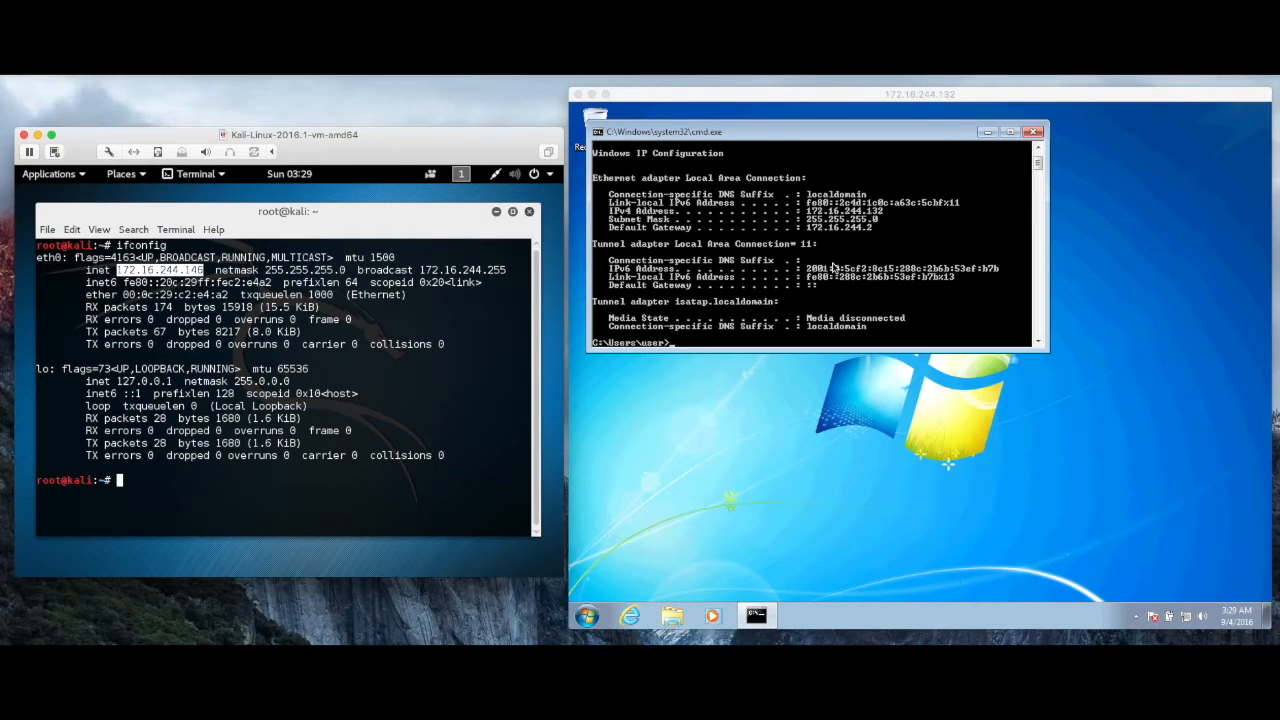
Load blog.aeksecurity.tech on the Windows victim and launch ettercap -G on Kali.
{"action": "left_click", "coordinate": [812, 220]}
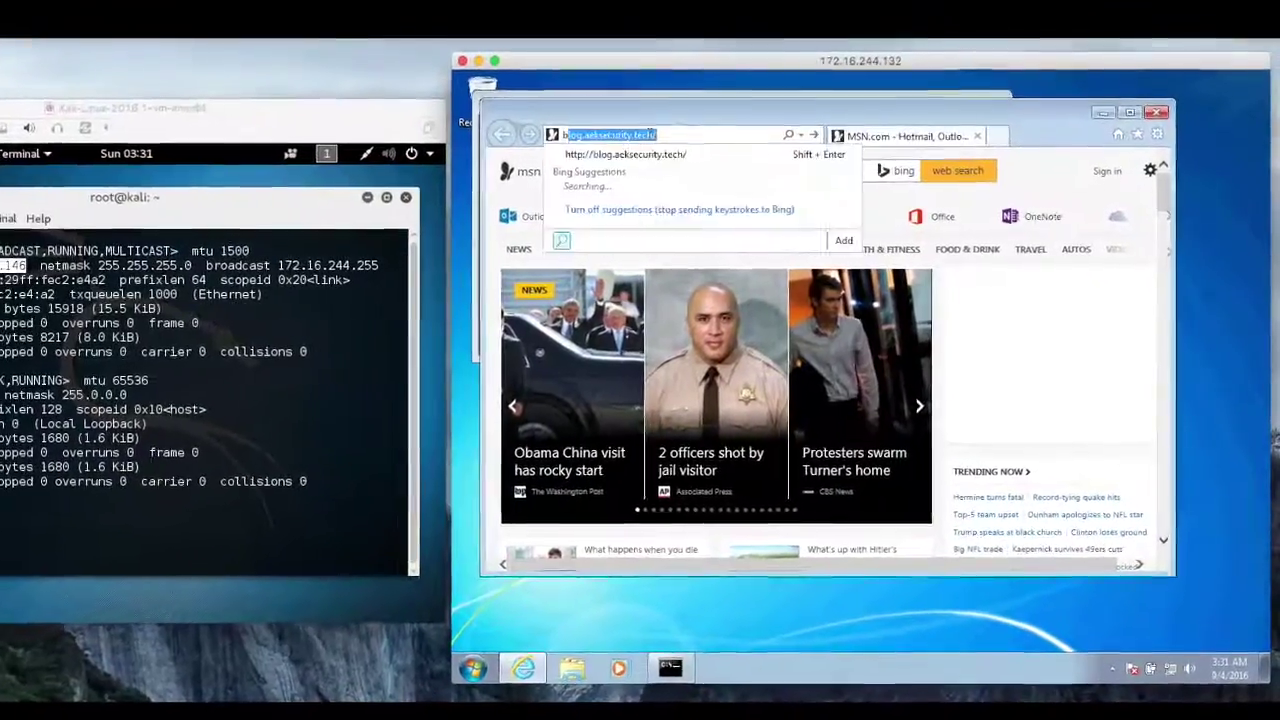
{"action": "type", "text": "log.aekse"}
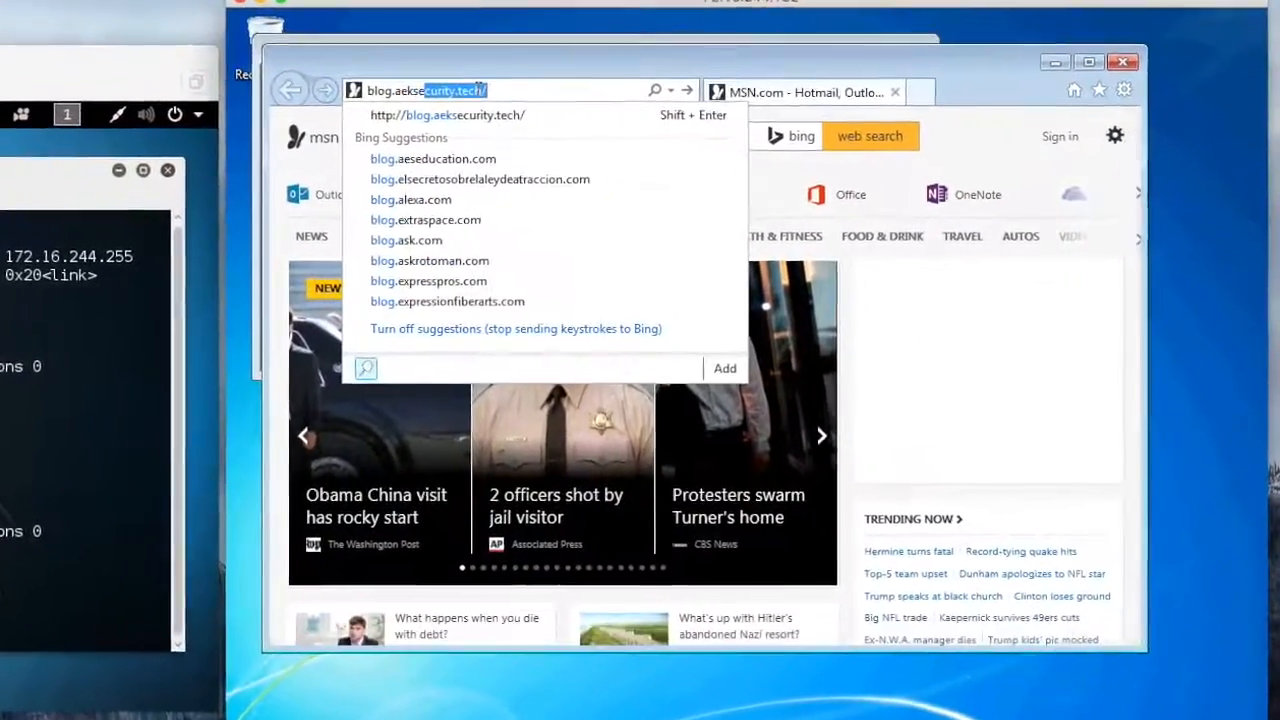
{"action": "type", "text": "curi"}
{"action": "type", "text": "ty.tech"}
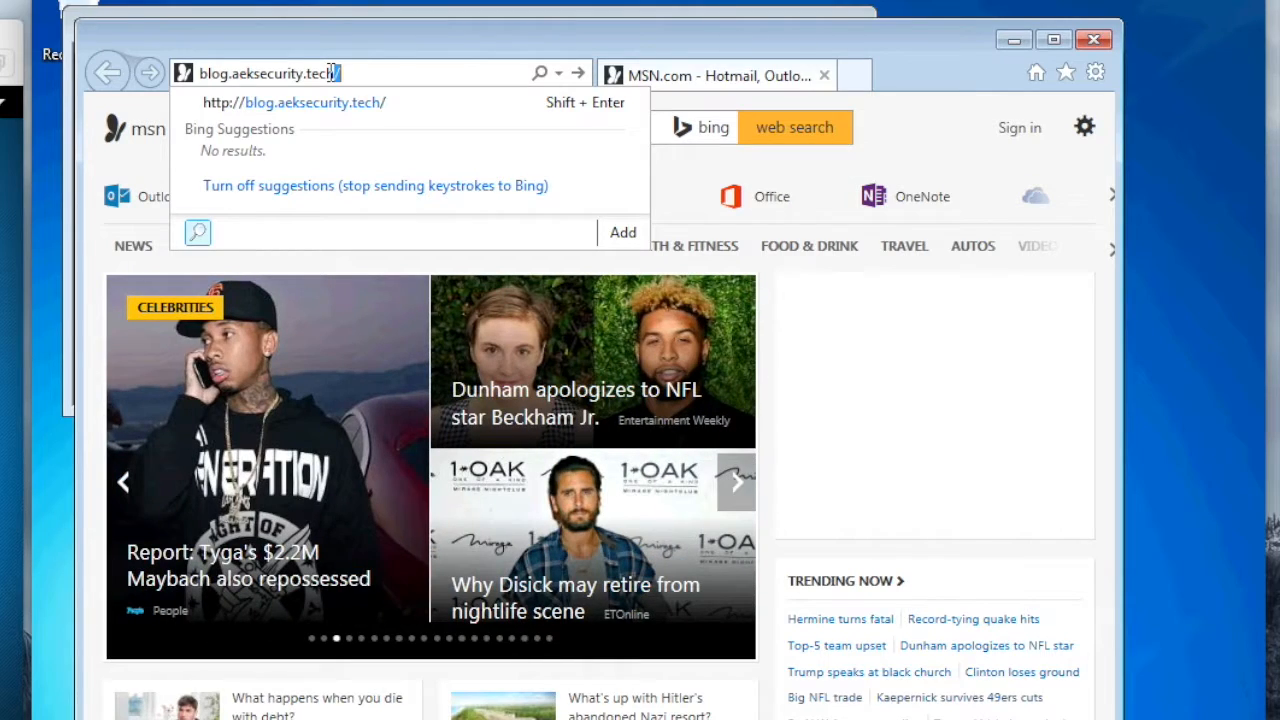
{"action": "key", "text": "Return"}
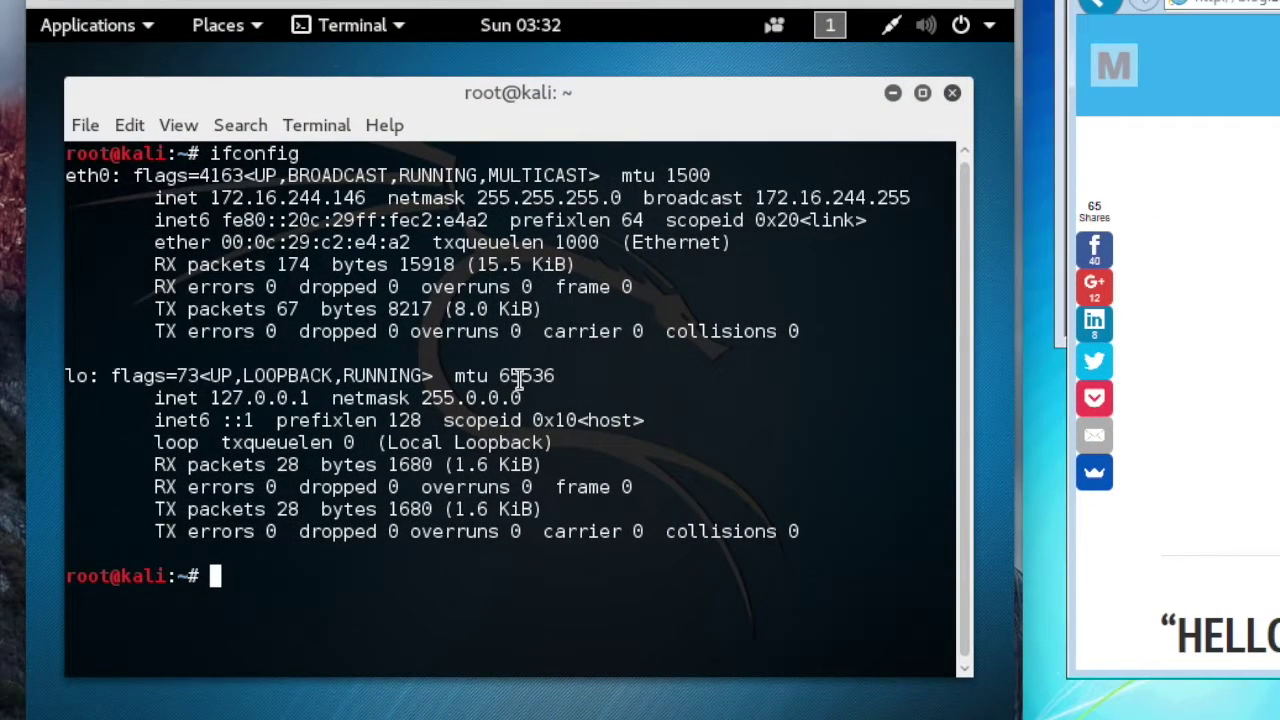
{"action": "type", "text": "ett"}
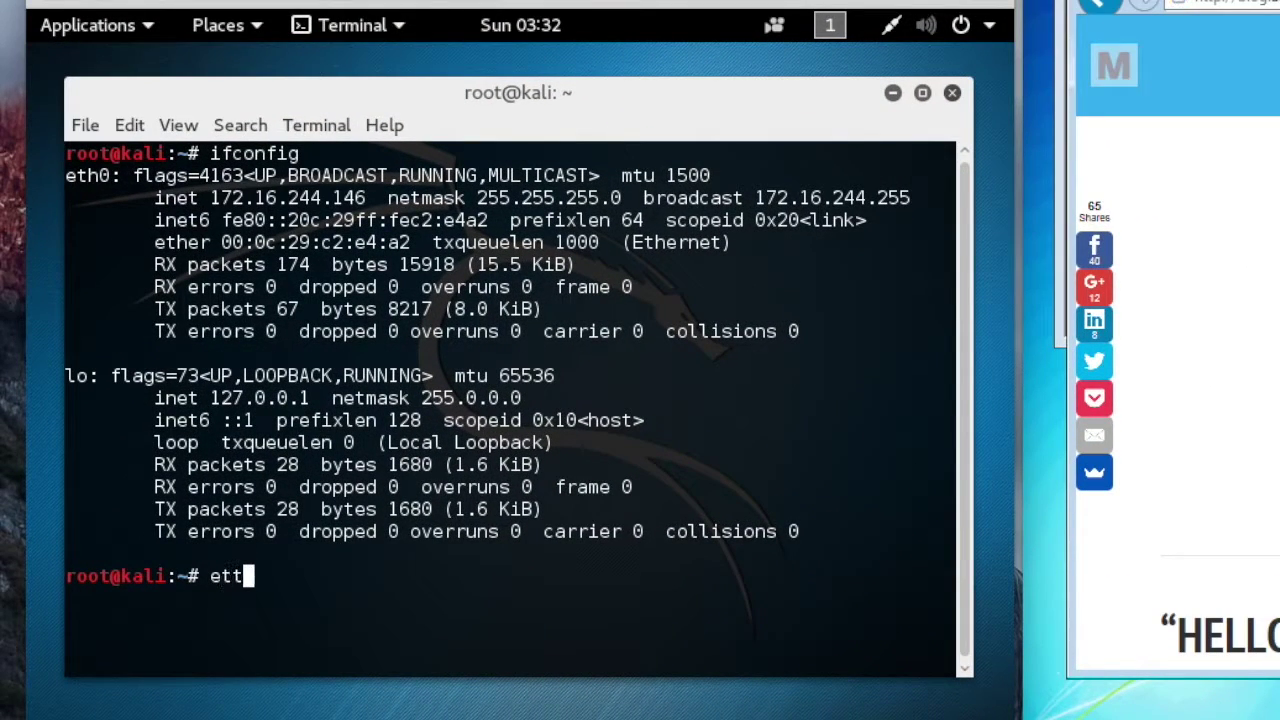
{"action": "type", "text": "ercap -G"}
{"action": "key", "text": "Return"}
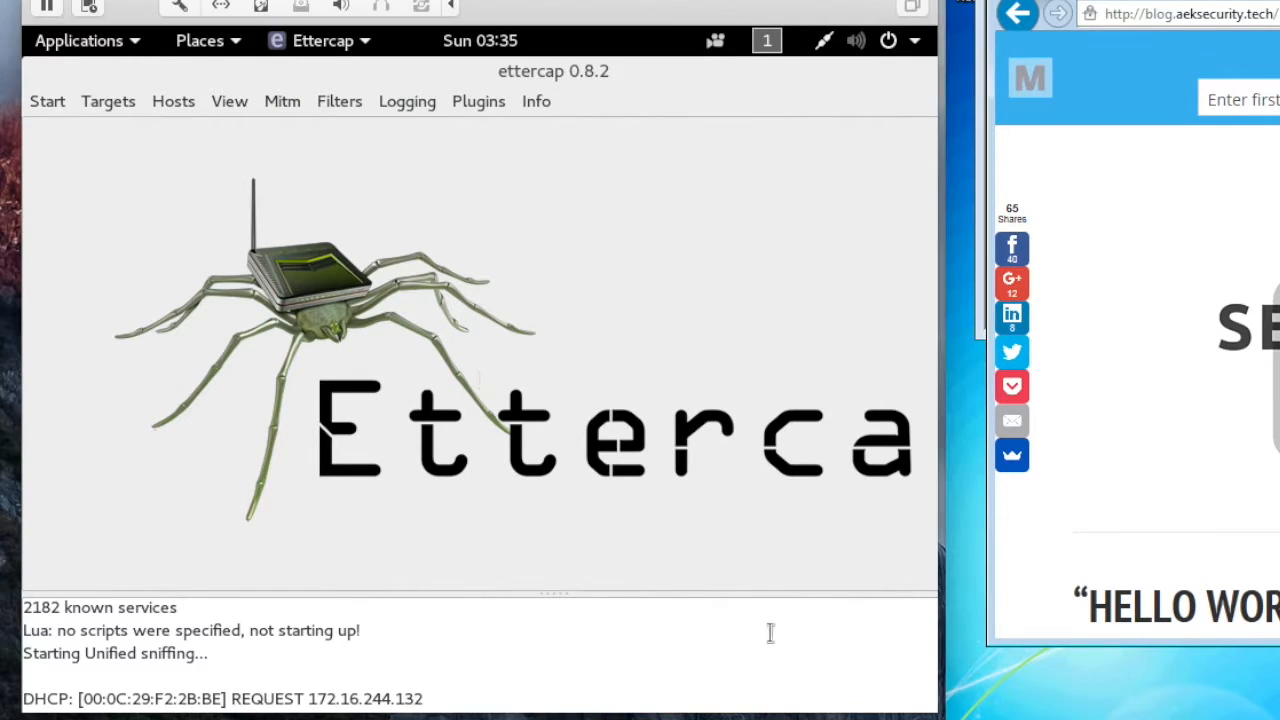
Scan the subnet for live hosts and show the discovered hosts list.
{"action": "left_click", "coordinate": [163, 105]}
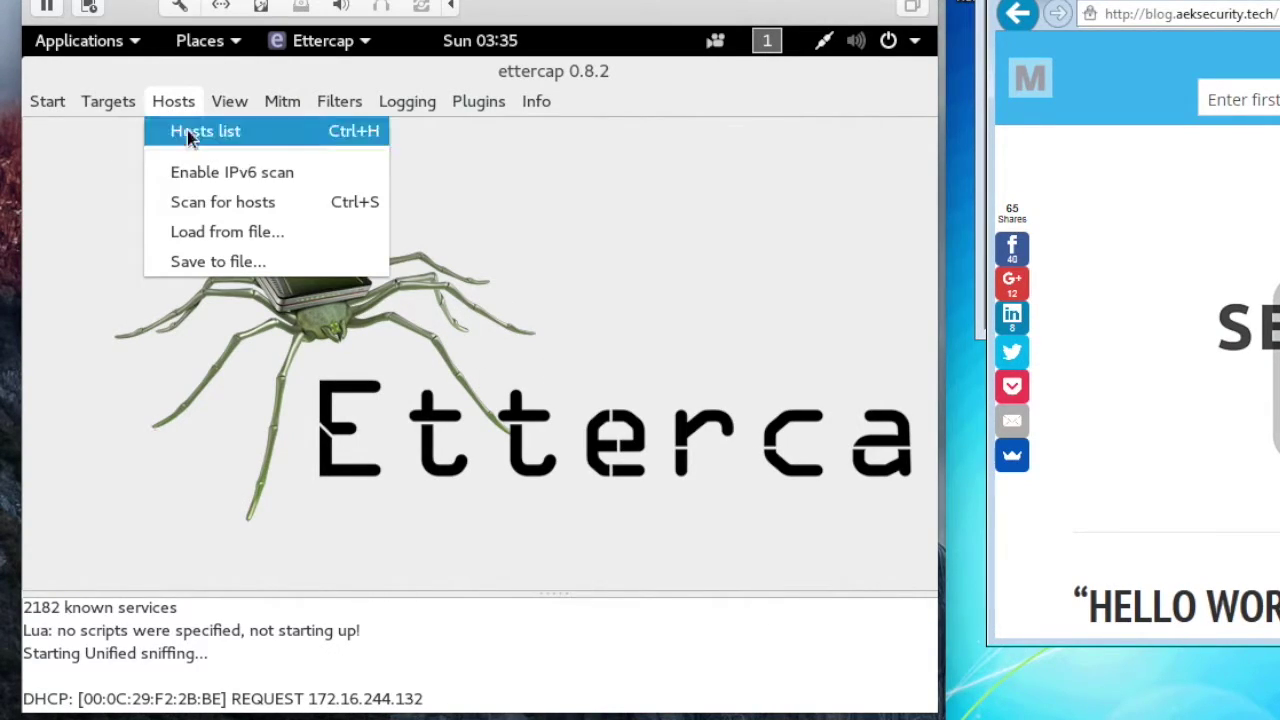
{"action": "left_click", "coordinate": [209, 201]}
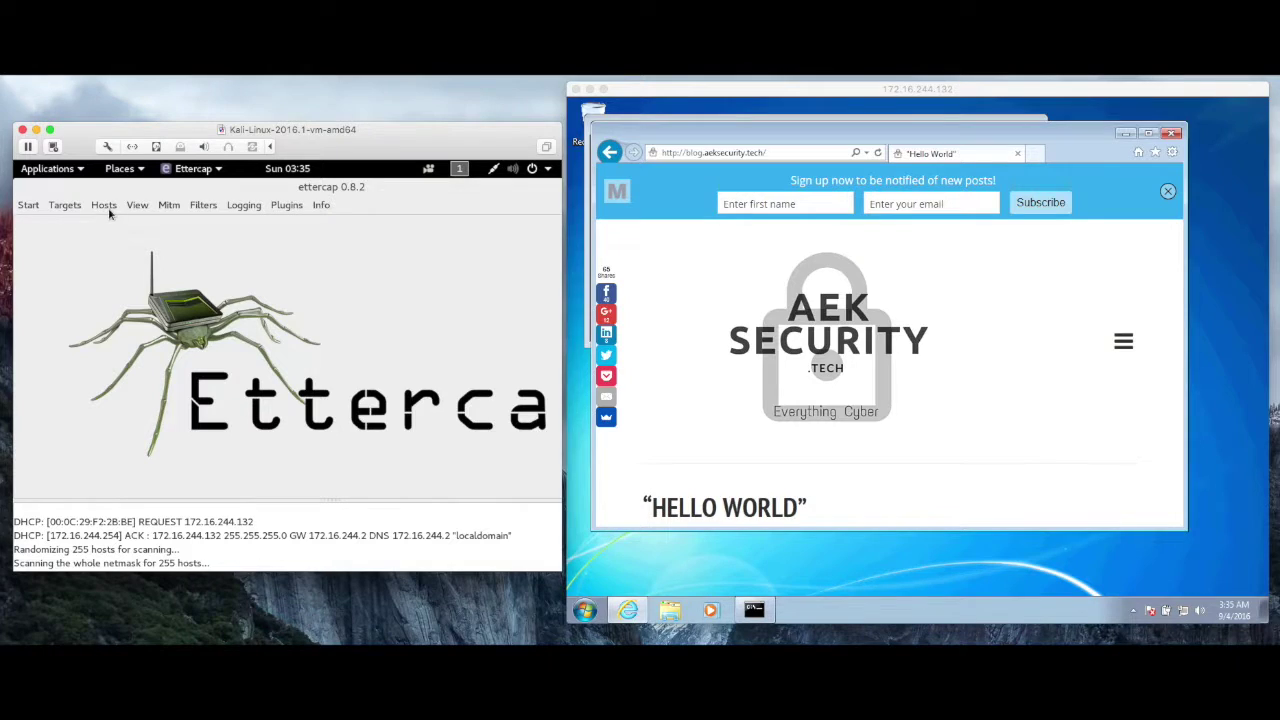
{"action": "left_click", "coordinate": [108, 207]}
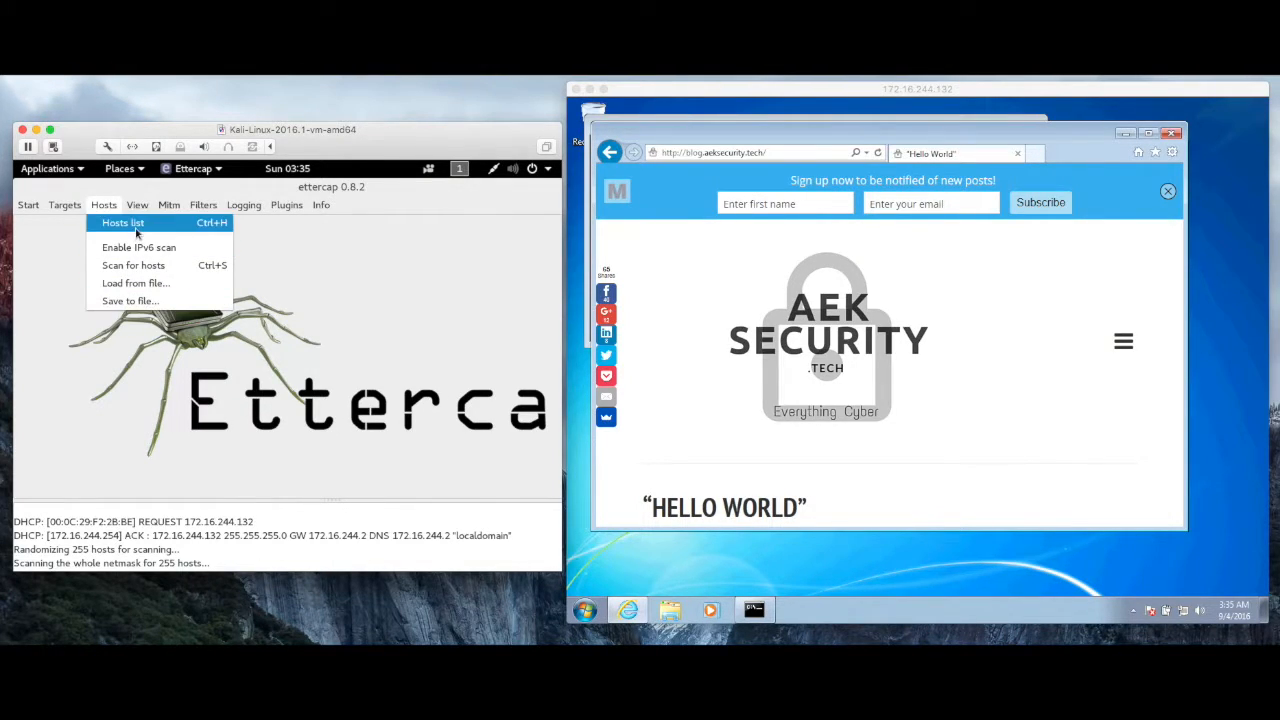
{"action": "left_click", "coordinate": [123, 222]}
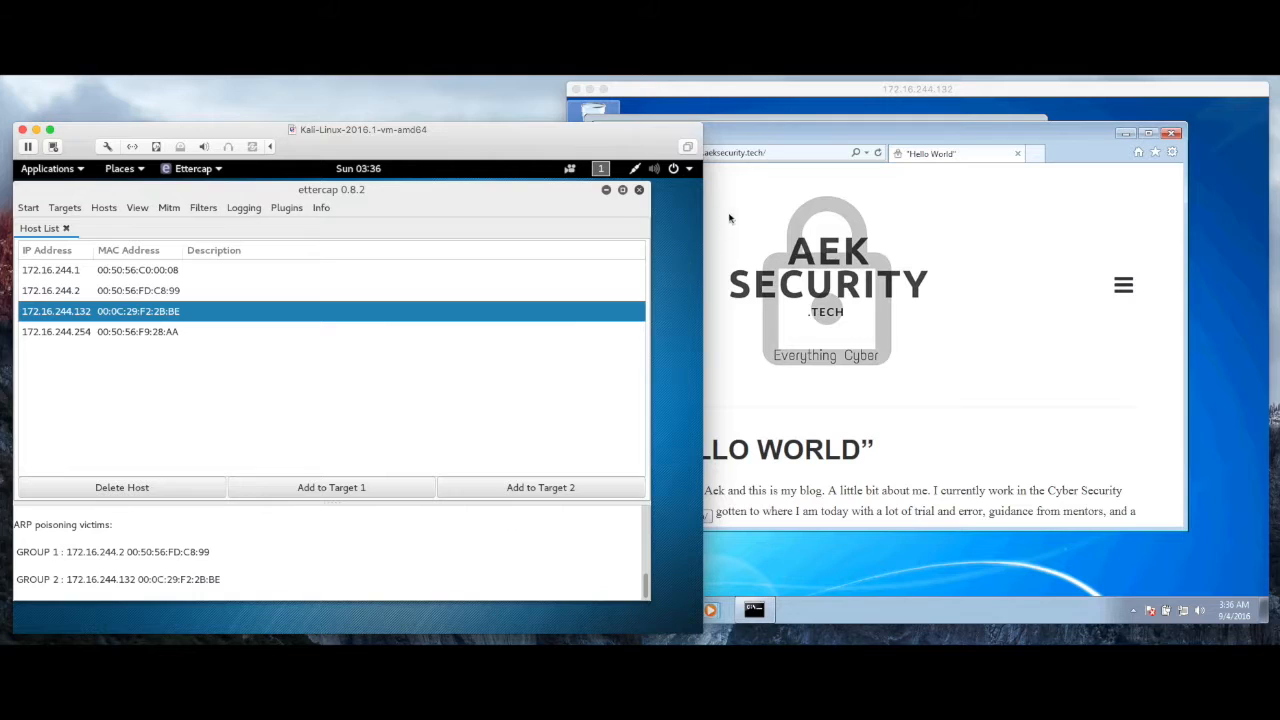
Navigate through the BLOG menu to an article and post the comment as myusername.
{"action": "left_click", "coordinate": [784, 156]}
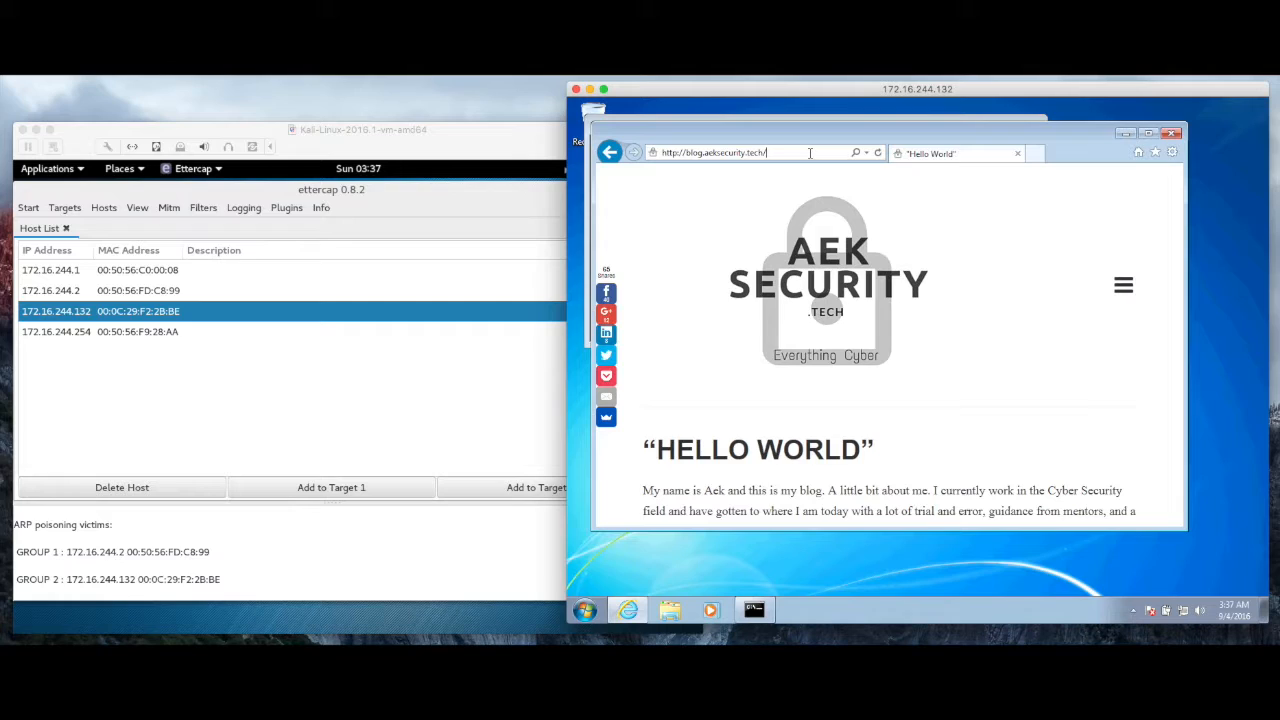
{"action": "type", "text": "wp"}
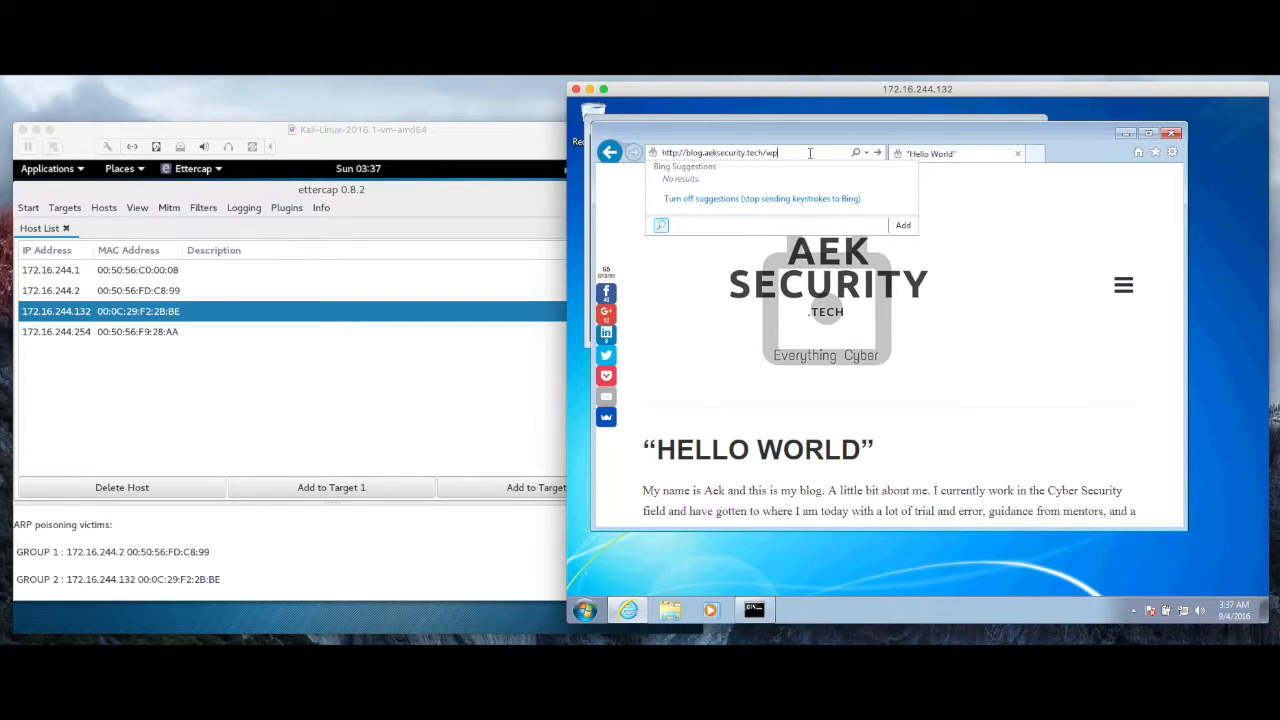
{"action": "key", "text": "Escape"}
{"action": "left_click", "coordinate": [1123, 285]}
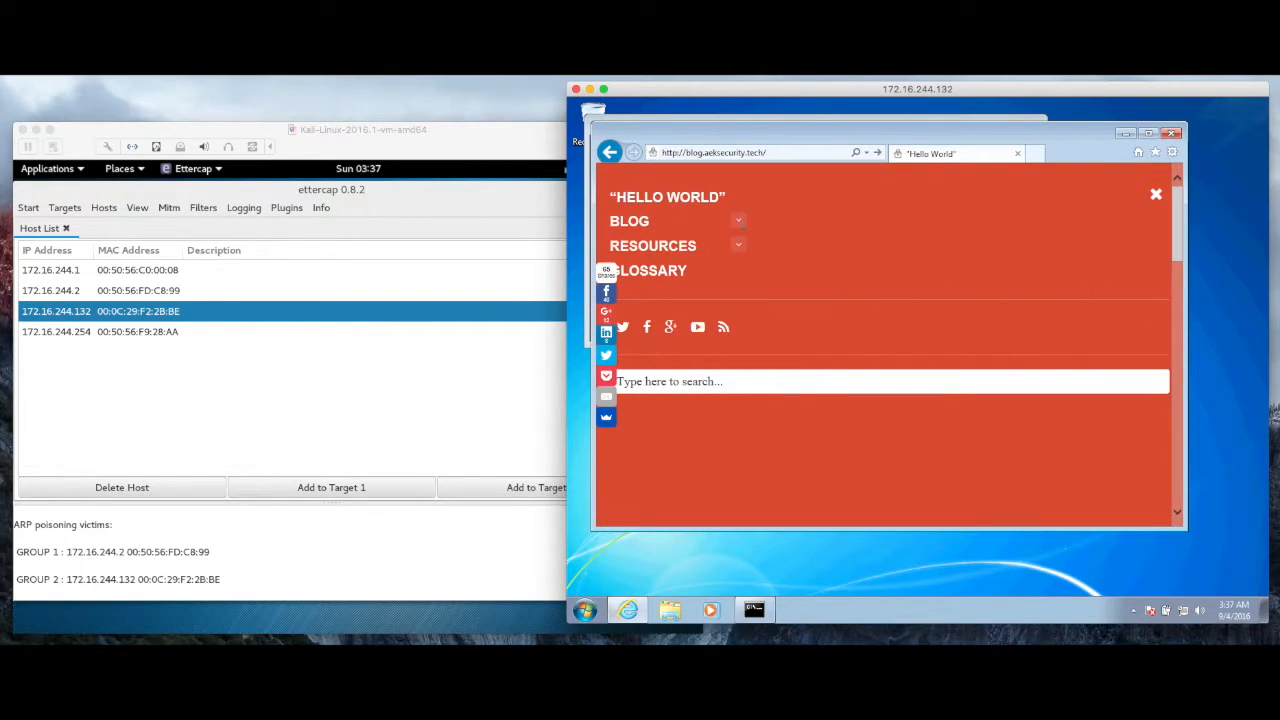
{"action": "left_click", "coordinate": [738, 221]}
{"action": "left_click", "coordinate": [652, 261]}
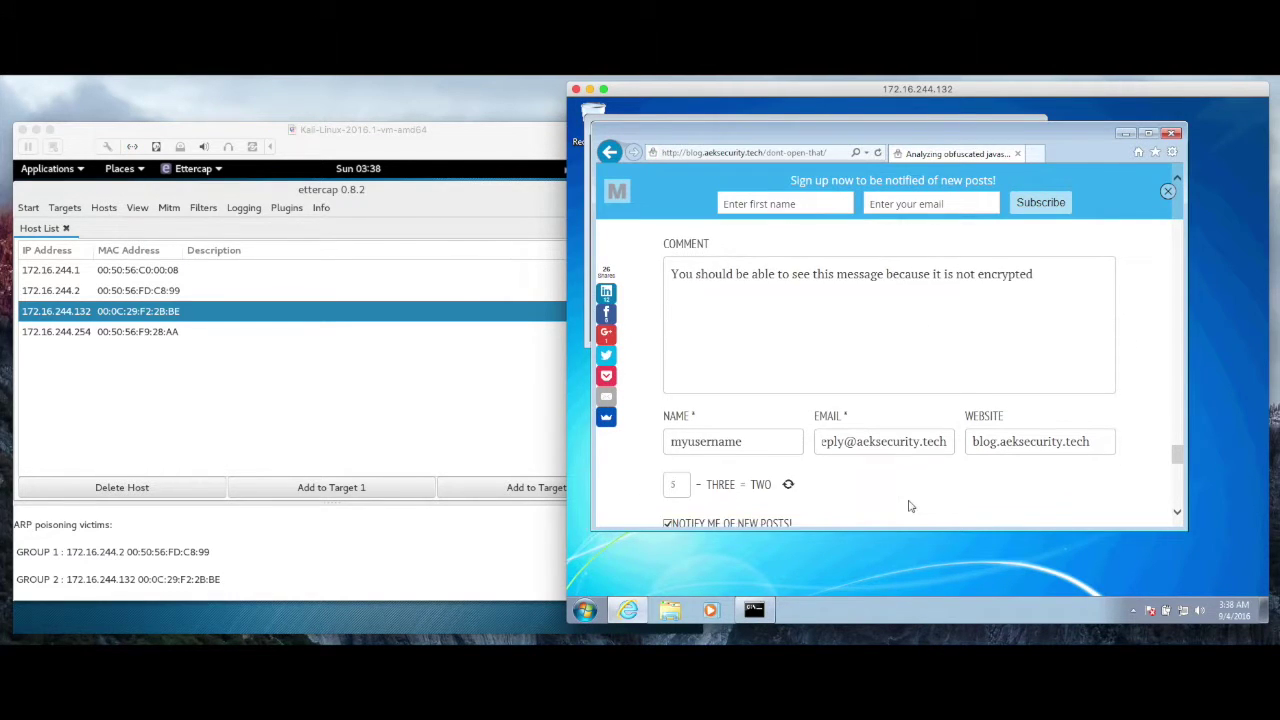
{"action": "scroll", "coordinate": [852, 487], "scroll_direction": "down", "scroll_amount": 2}
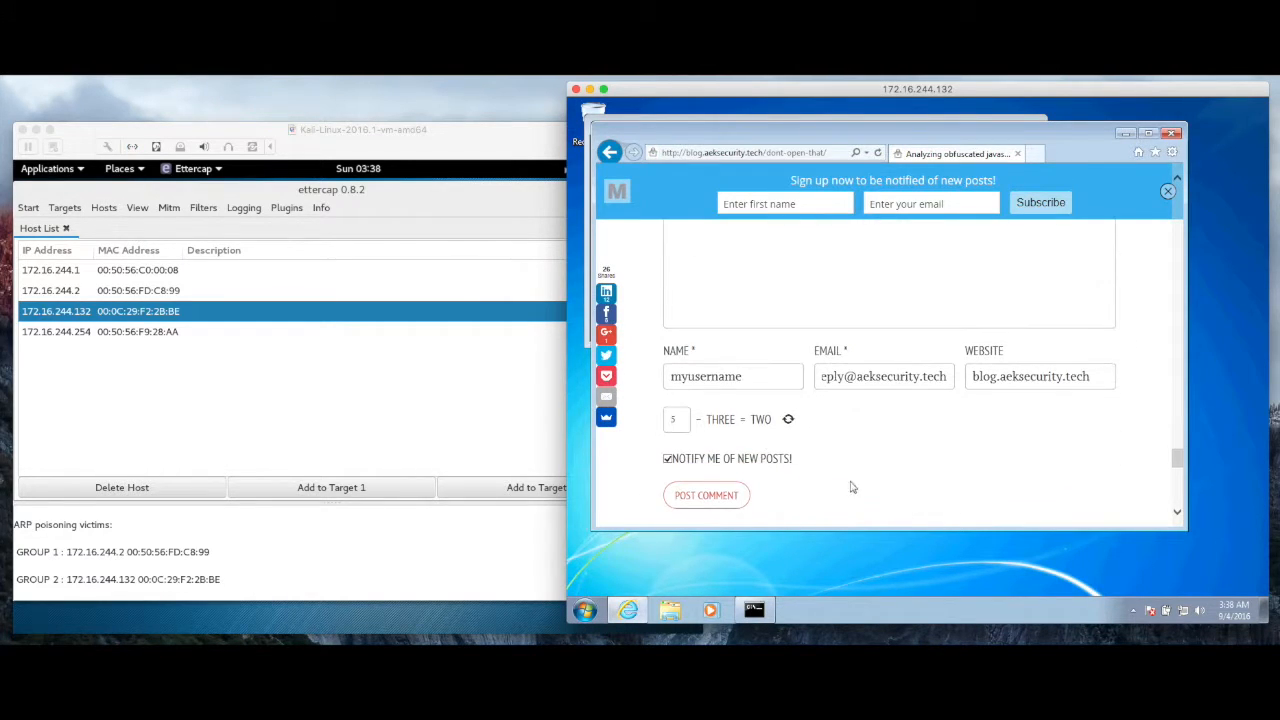
{"action": "left_click", "coordinate": [706, 495]}
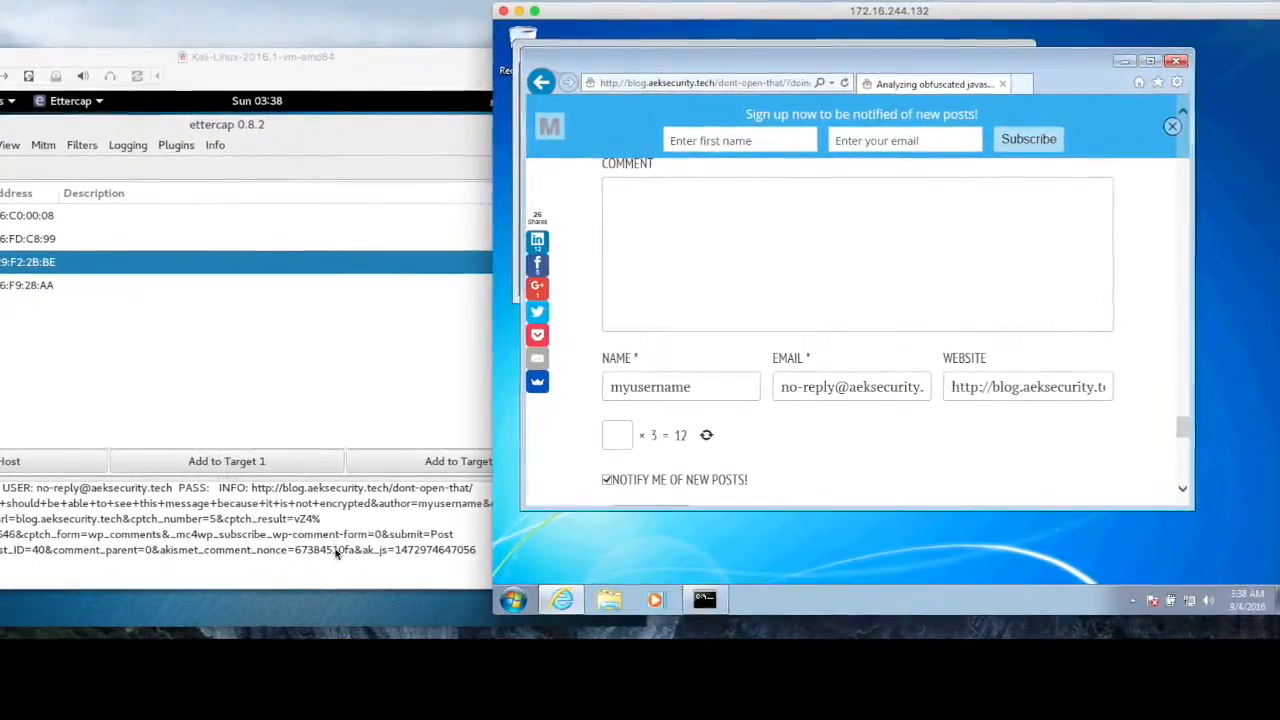
Highlight the intercepted comment message and author myusername in Ettercap's captured output.
{"action": "left_click", "coordinate": [270, 357]}
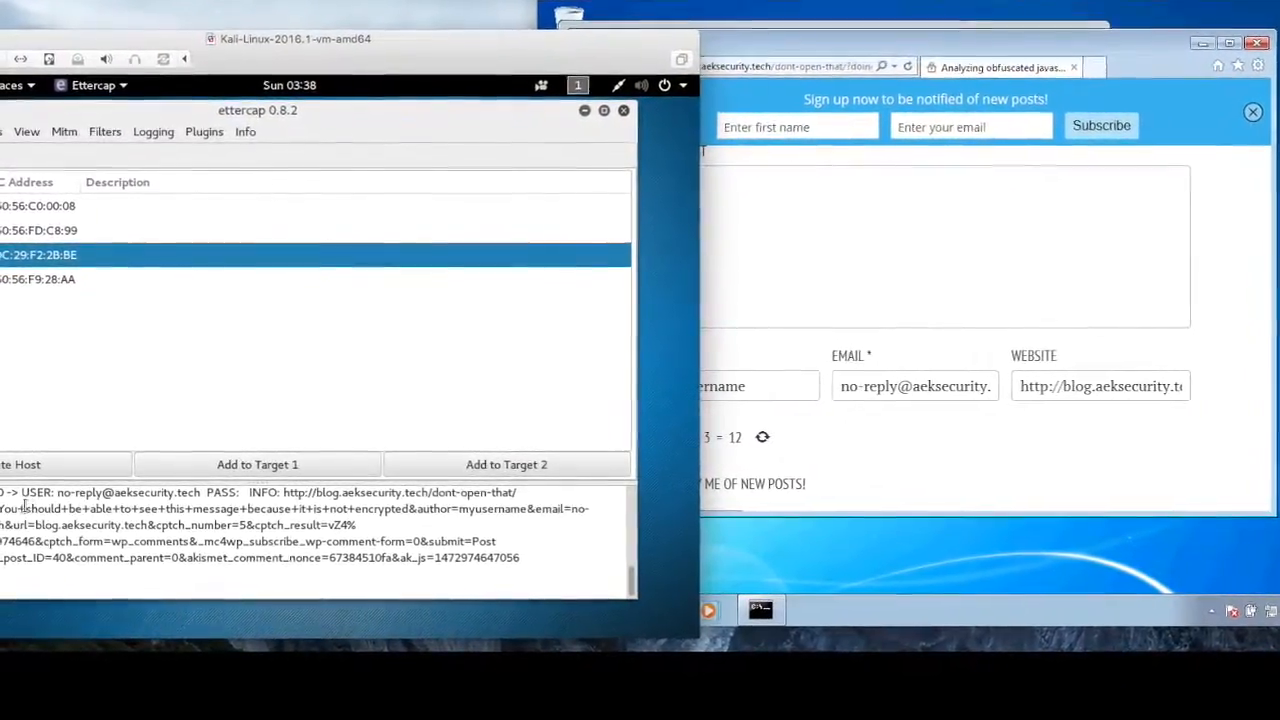
{"action": "left_click_drag", "start_coordinate": [22, 508], "coordinate": [490, 530]}
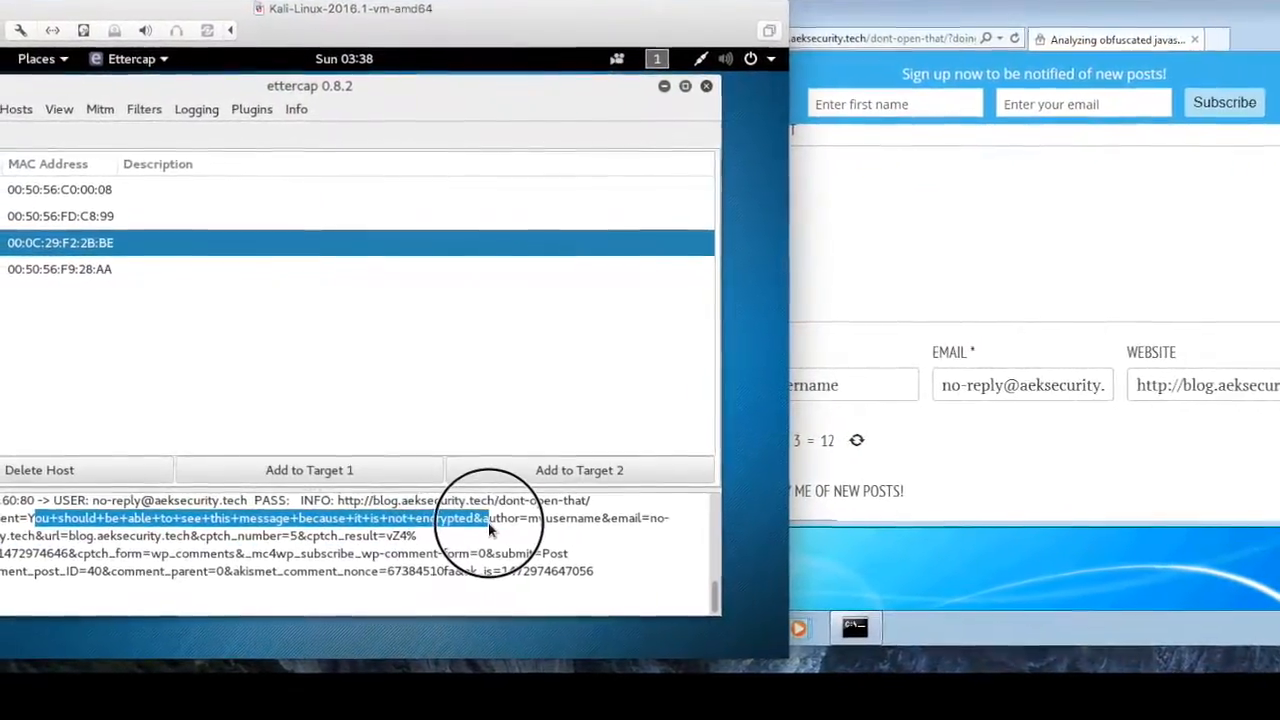
{"action": "left_click_drag", "start_coordinate": [575, 528], "coordinate": [660, 527]}
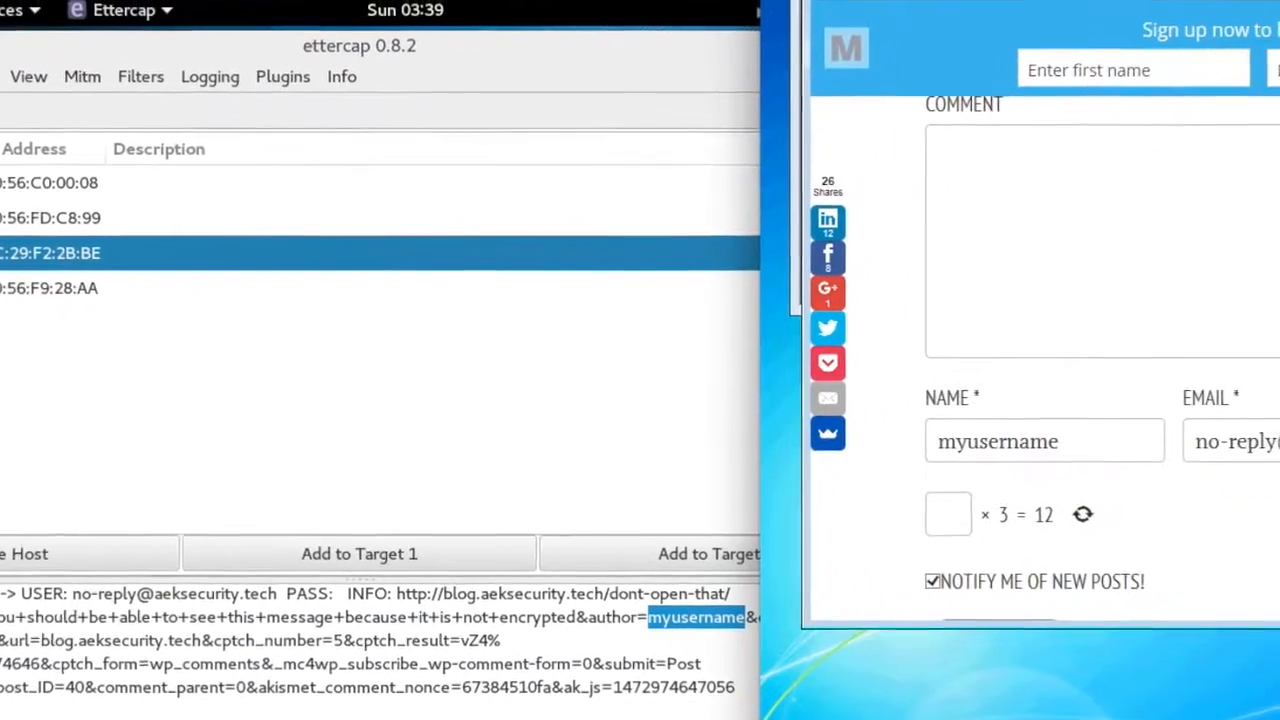
{"action": "left_click_drag", "start_coordinate": [1100, 8], "coordinate": [800, 78]}
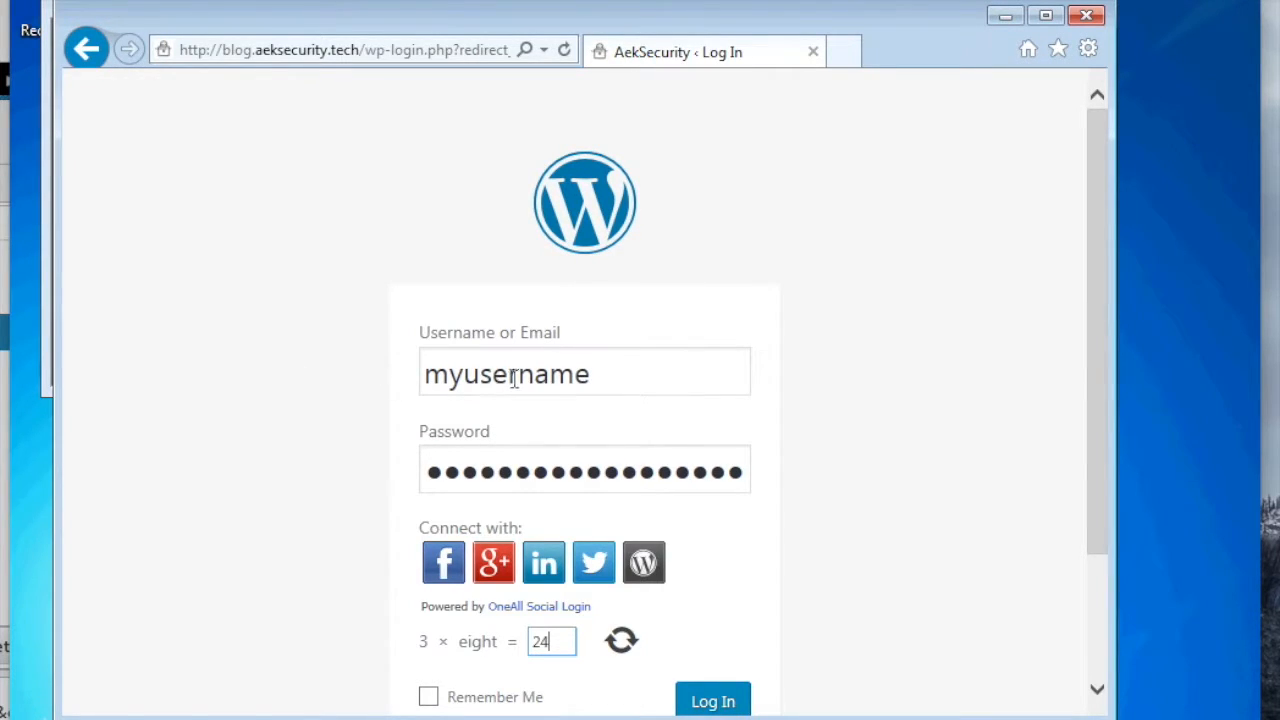
Select the masked password field and submit the WordPress login form.
{"action": "left_click", "coordinate": [471, 465]}
{"action": "left_click", "coordinate": [428, 471]}
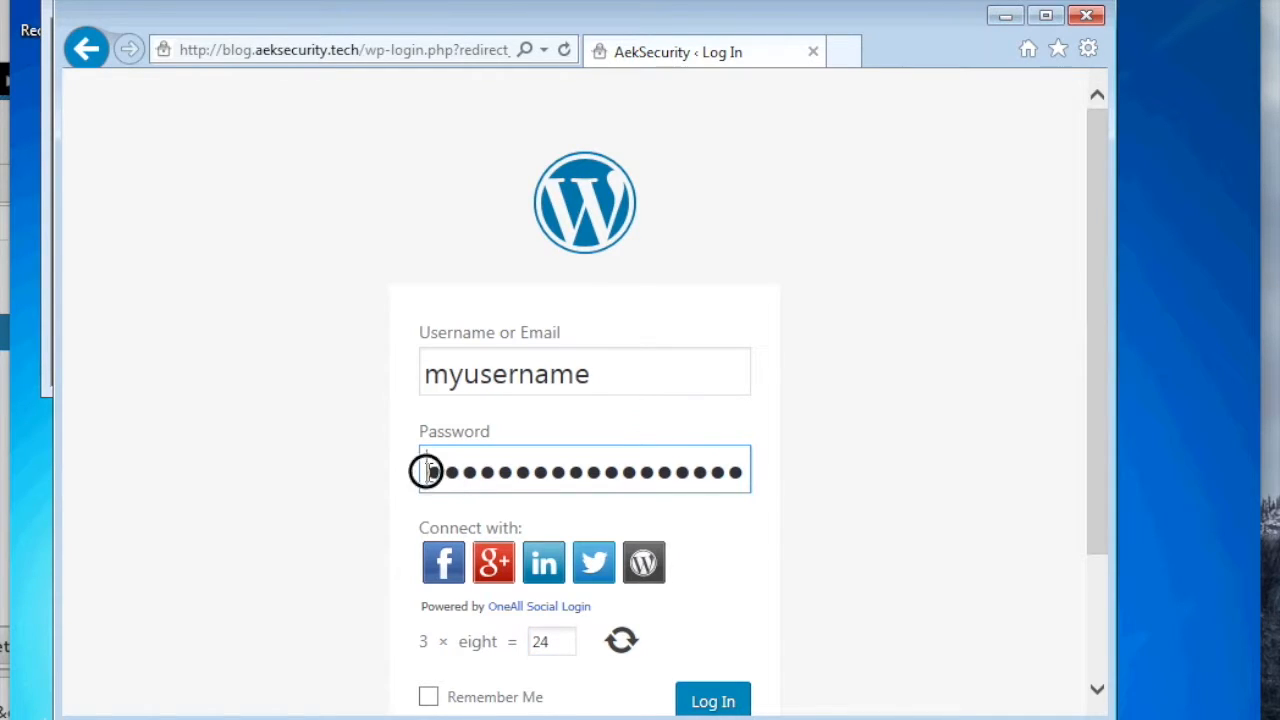
{"action": "left_click_drag", "start_coordinate": [428, 471], "coordinate": [800, 495]}
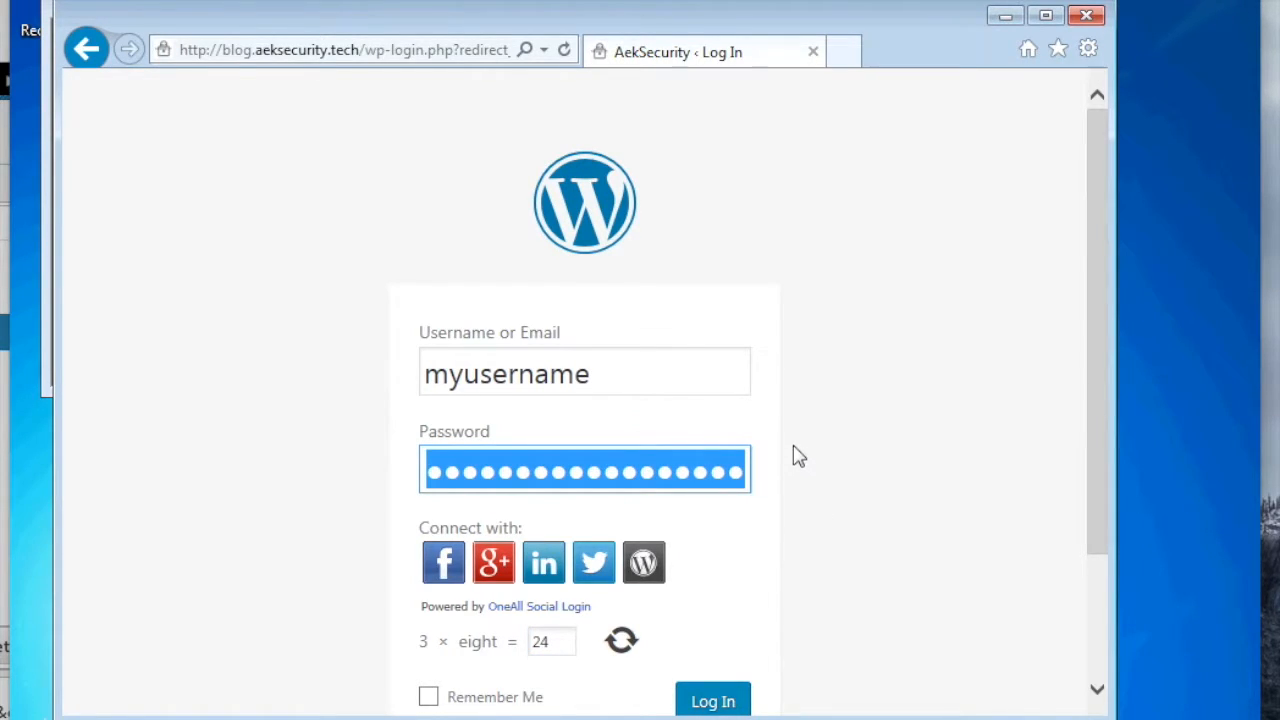
{"action": "scroll", "coordinate": [798, 456], "scroll_direction": "down", "scroll_amount": 2}
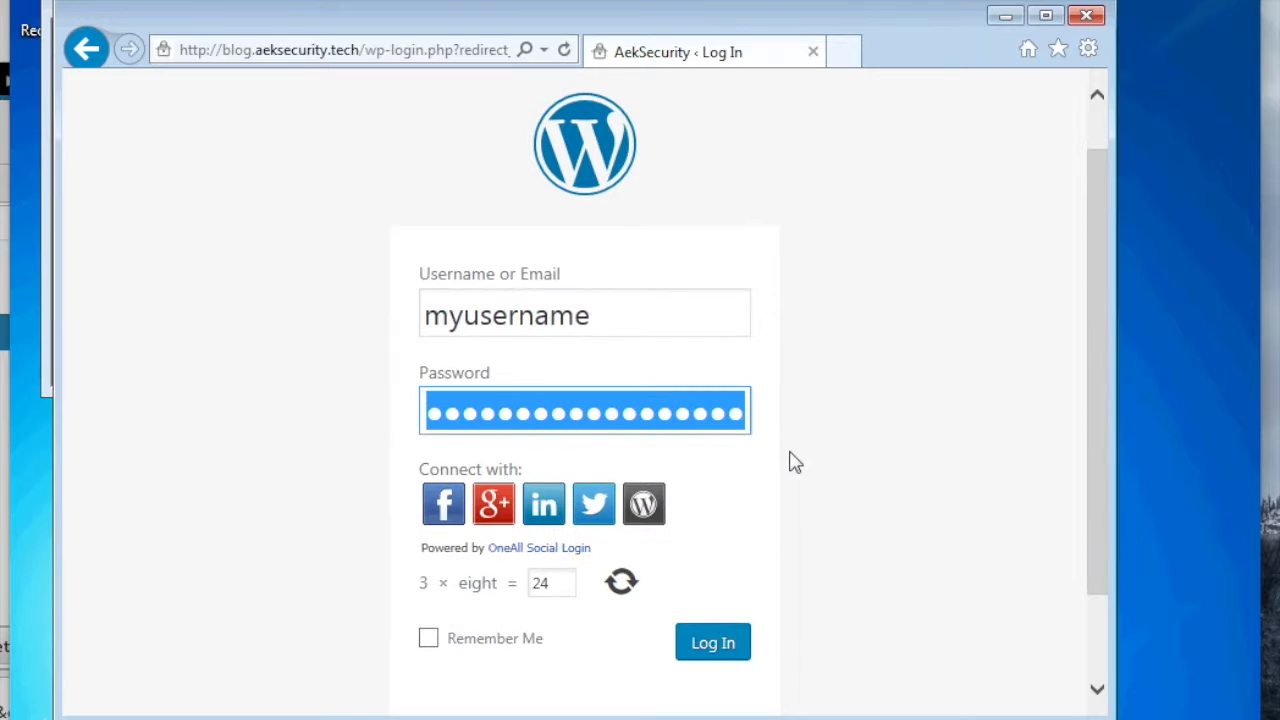
{"action": "scroll", "coordinate": [795, 461], "scroll_direction": "down", "scroll_amount": 1}
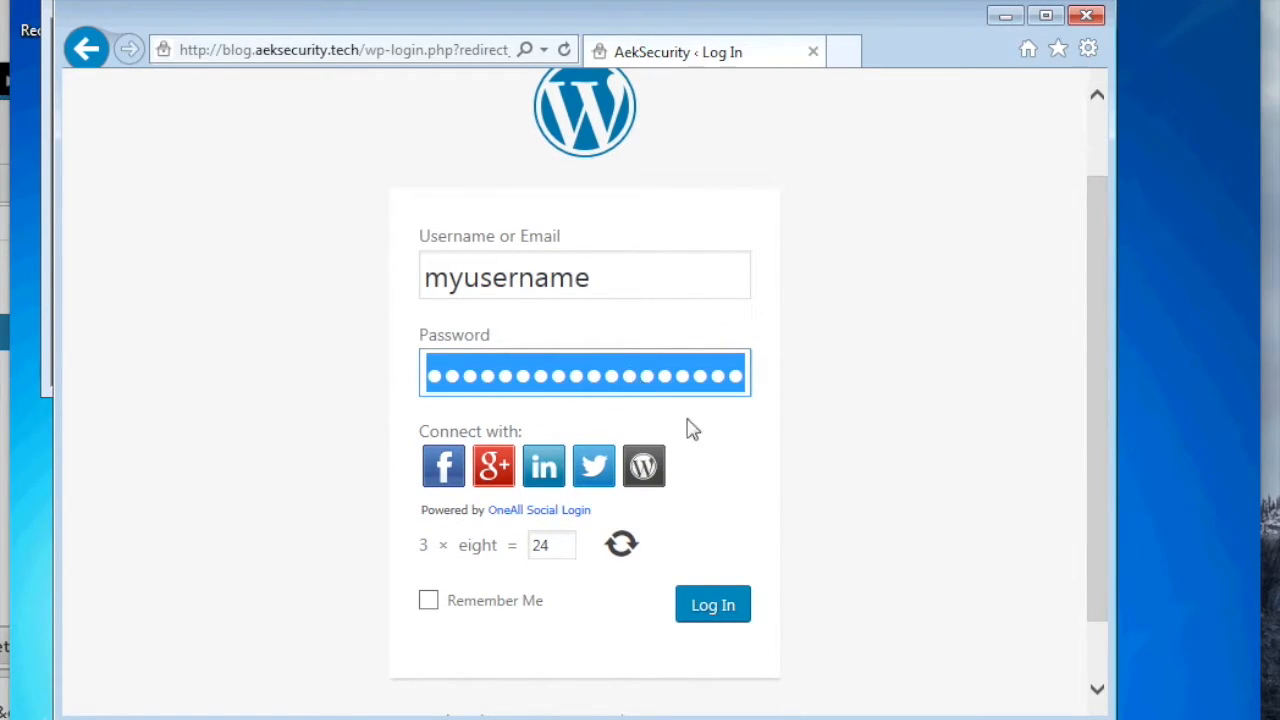
{"action": "left_click", "coordinate": [714, 608]}
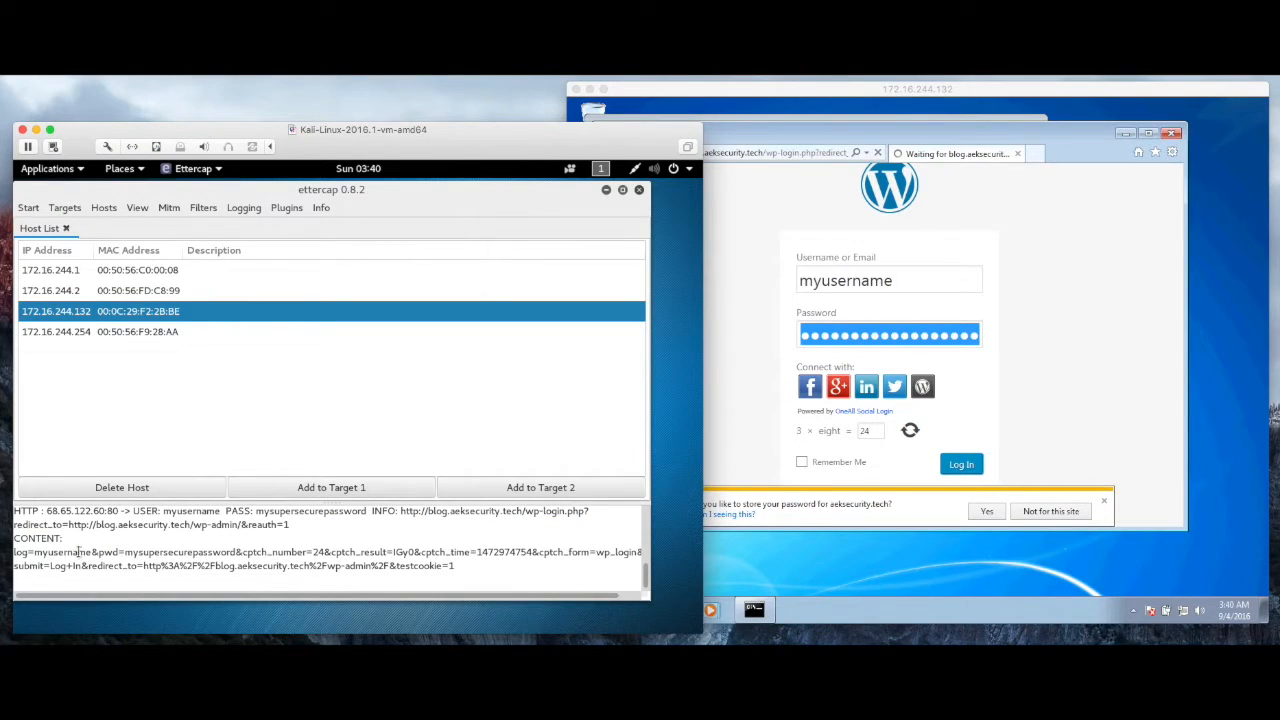
{"action": "left_click_drag", "start_coordinate": [39, 552], "coordinate": [88, 553]}
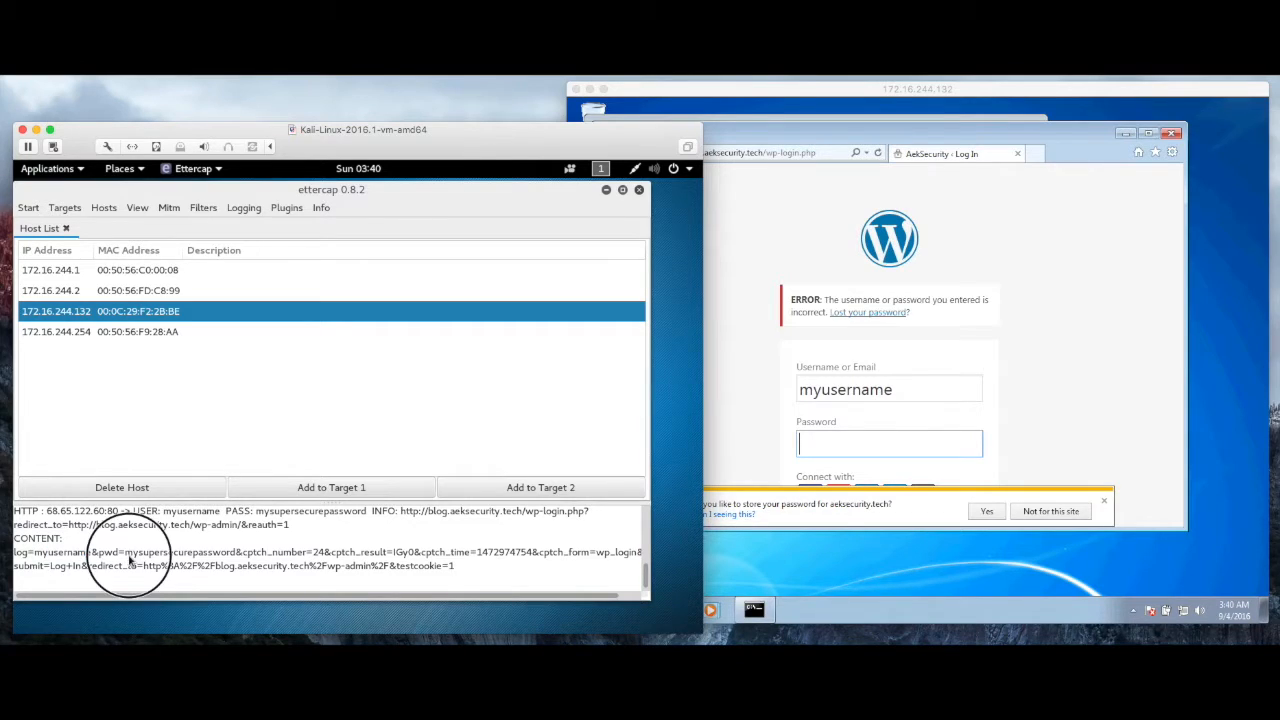
{"action": "left_click_drag", "start_coordinate": [127, 553], "coordinate": [235, 553]}
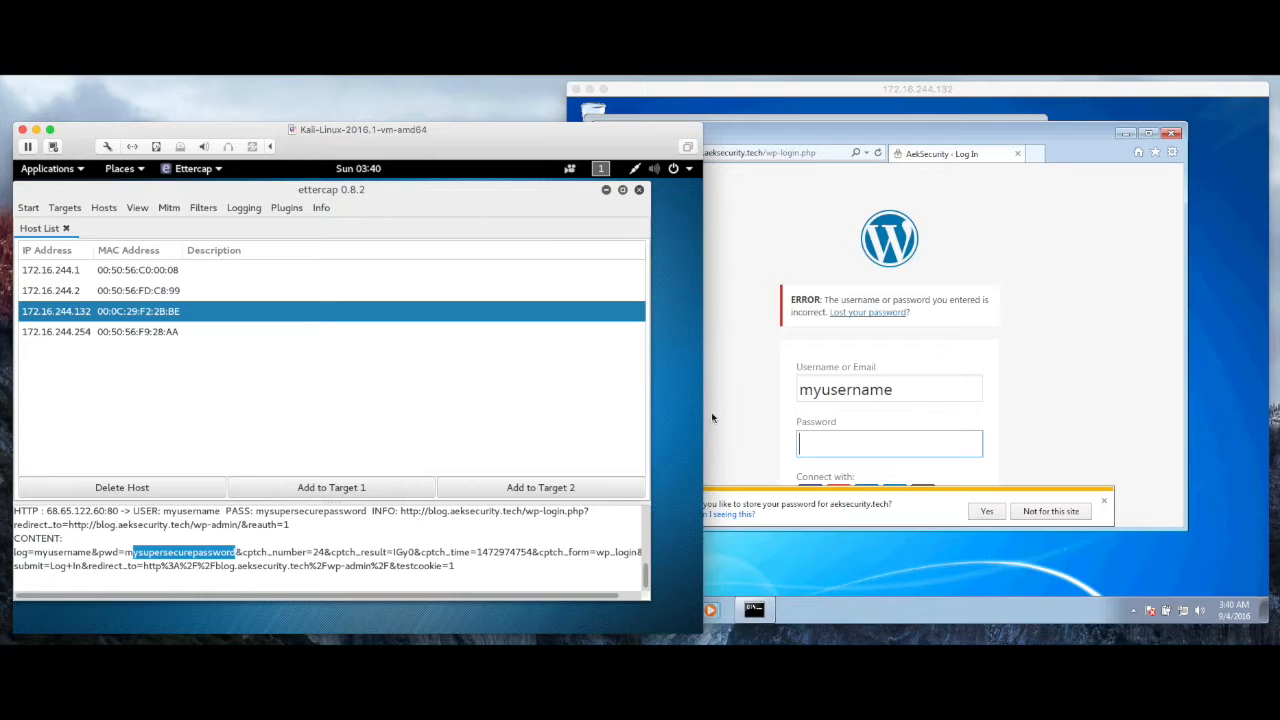
{"action": "left_click", "coordinate": [802, 140]}
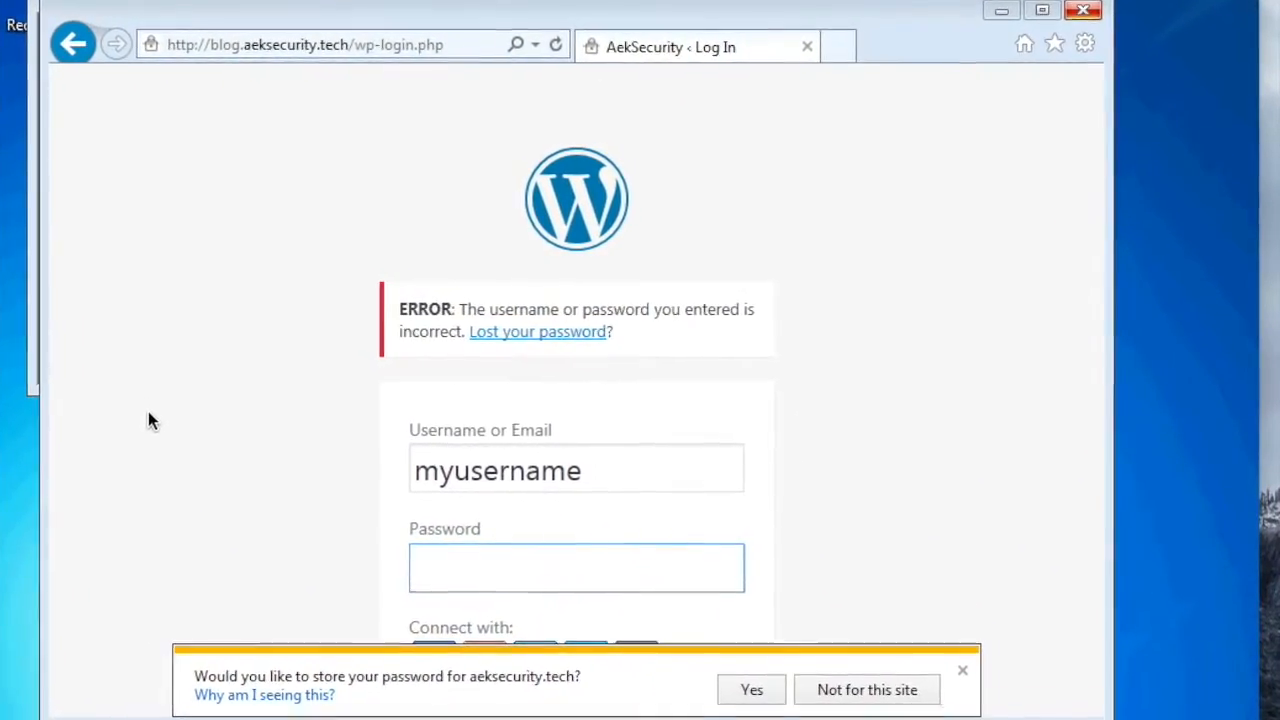
Replace the address with blog.aeksecurity.tech and load the blog home page.
{"action": "left_click", "coordinate": [337, 48]}
{"action": "type", "text": "bl"}
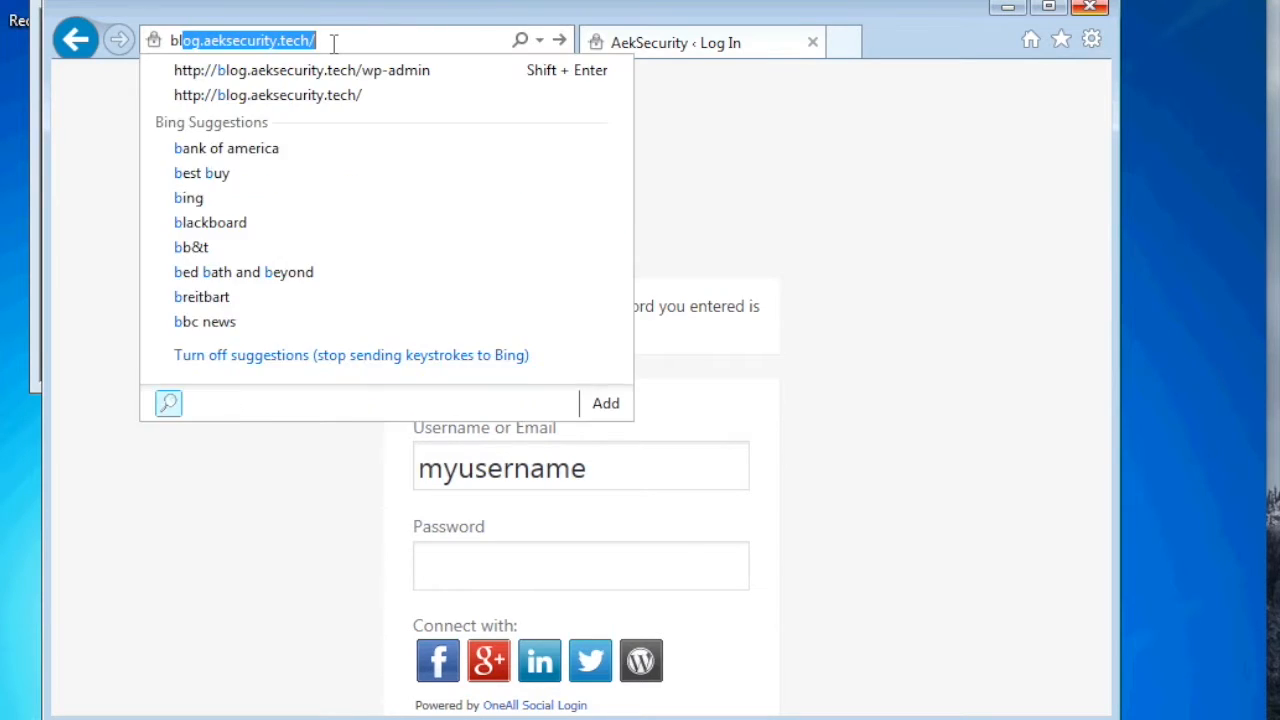
{"action": "type", "text": "og.aeksecurity.tech"}
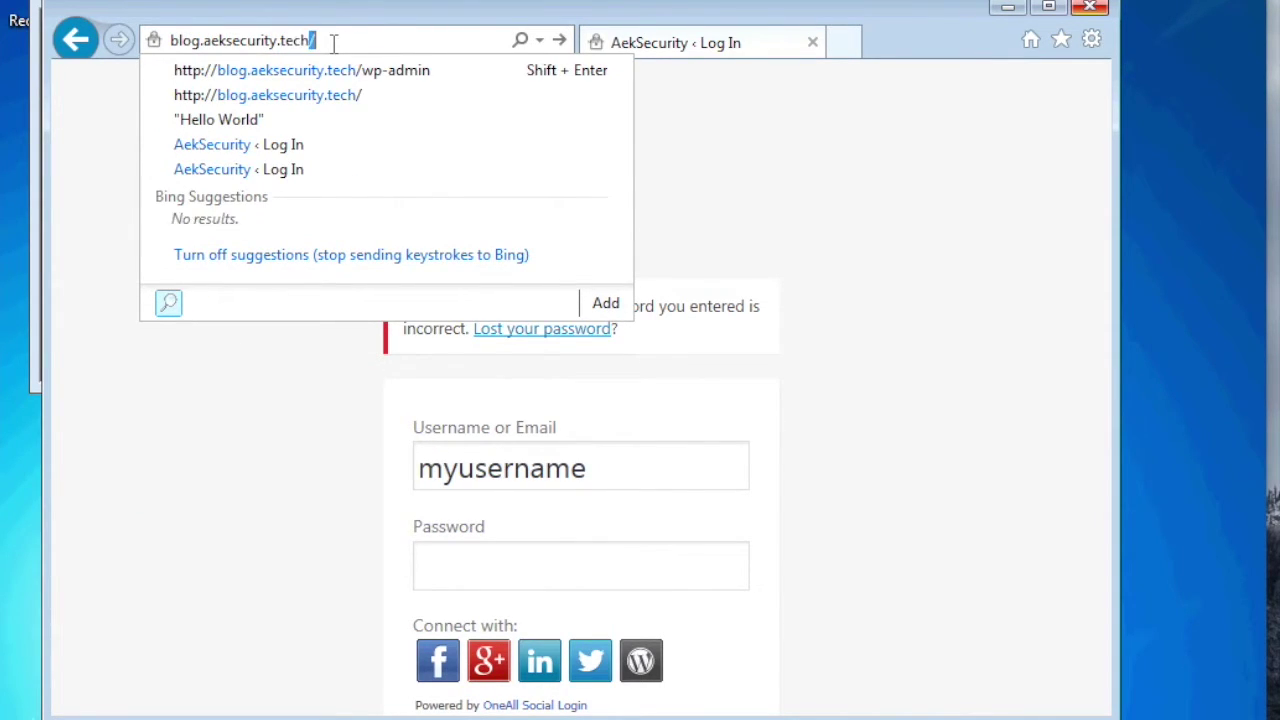
{"action": "key", "text": "Return"}
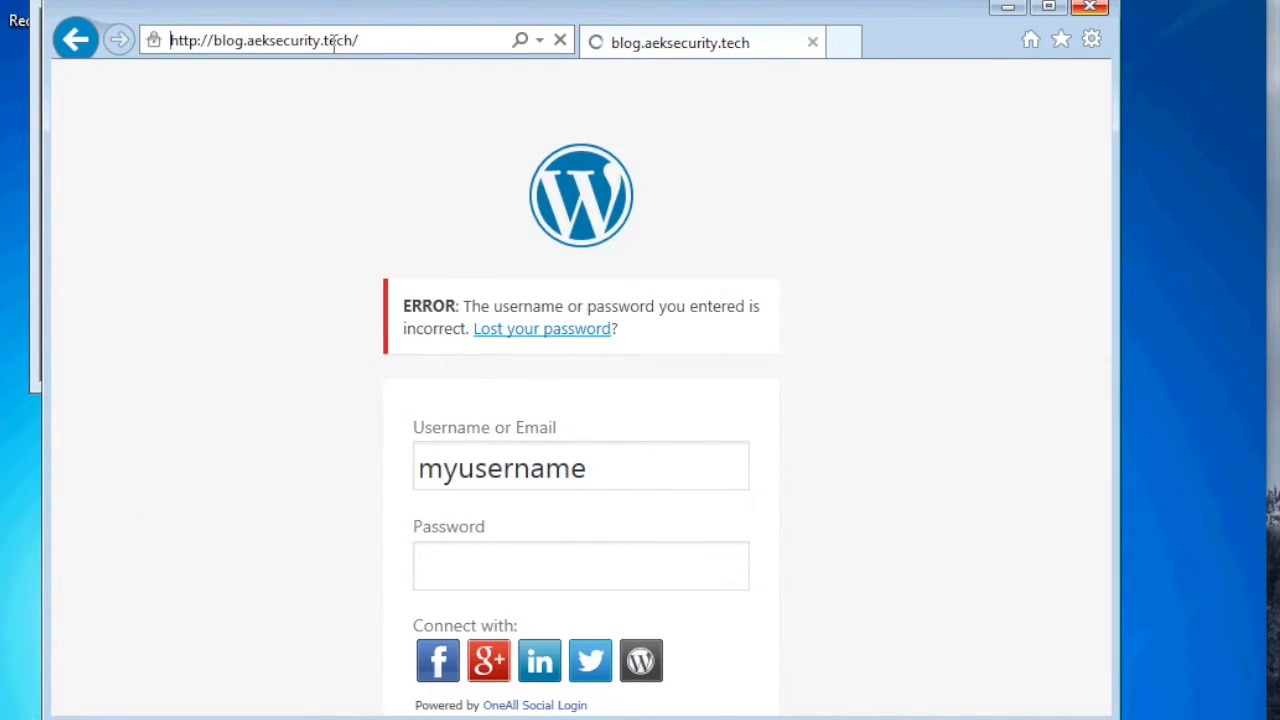